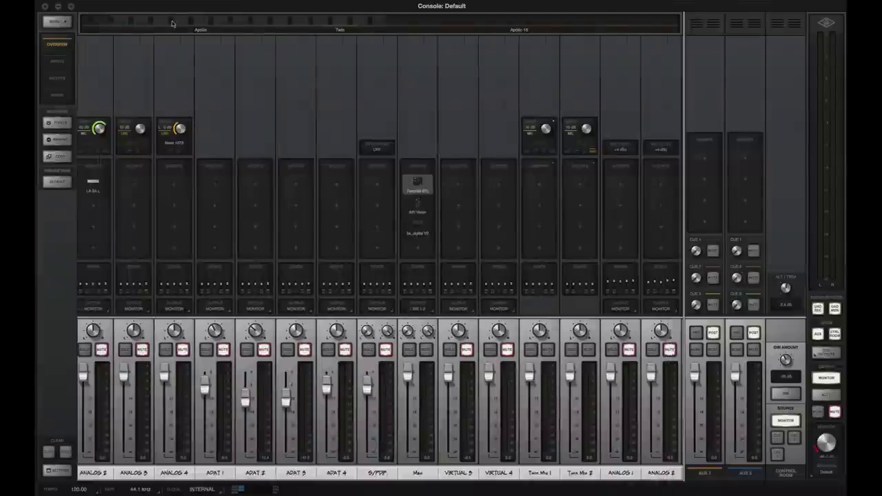
# Scroll the mixer overview bar to bring the Twin and Apollo 16 channels into view
pyautogui.moveTo(173, 23); pyautogui.dragTo(567, 28)
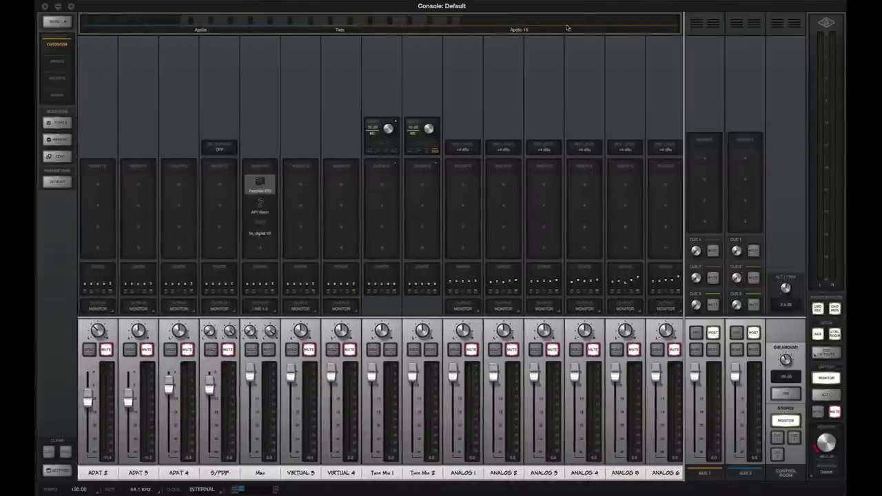
pyautogui.click(591, 24)
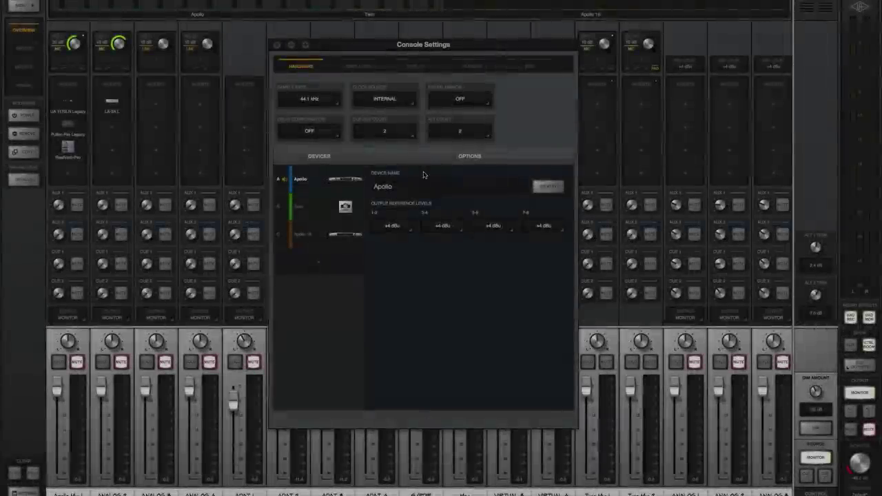
# Set the Hardware tab's cue bus count to 4 and alt count to 2
pyautogui.click(478, 136)
pyautogui.click(470, 169)
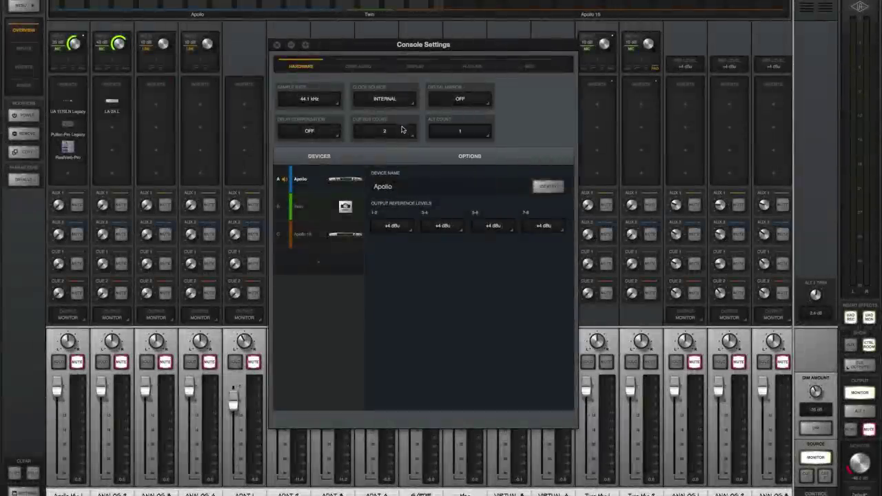
pyautogui.click(404, 130)
pyautogui.click(402, 162)
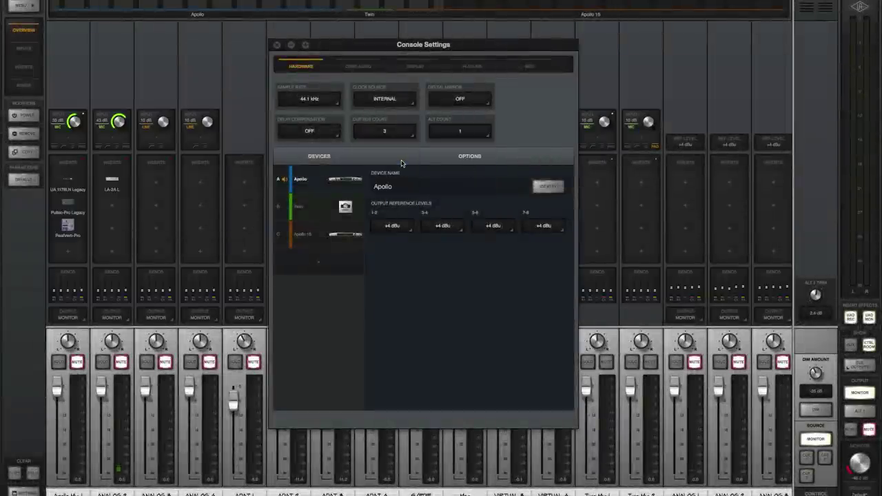
pyautogui.click(407, 135)
pyautogui.click(403, 188)
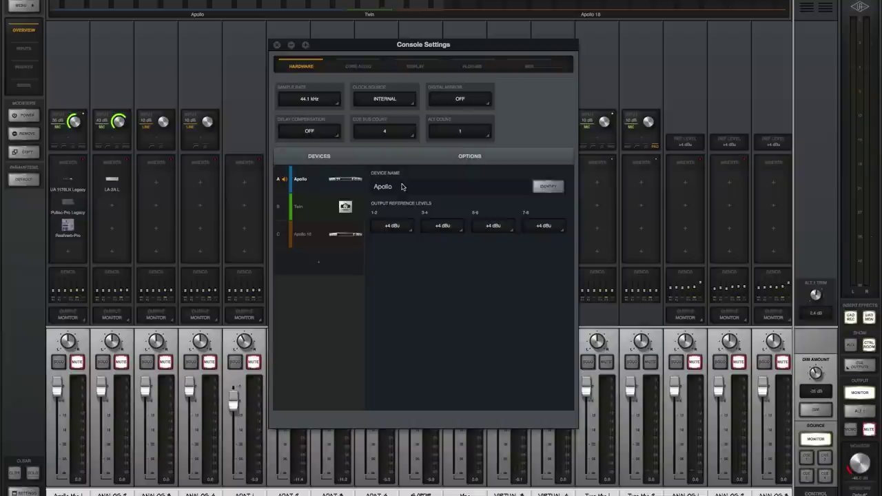
pyautogui.click(482, 137)
pyautogui.click(467, 185)
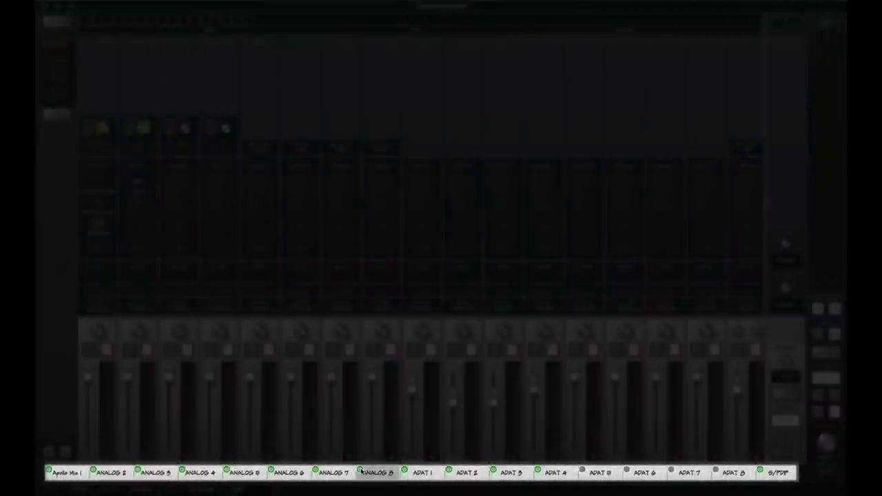
# Hide channels ANALOG 6 through ADAT 2 from the mixer
pyautogui.moveTo(239, 474); pyautogui.dragTo(452, 476)
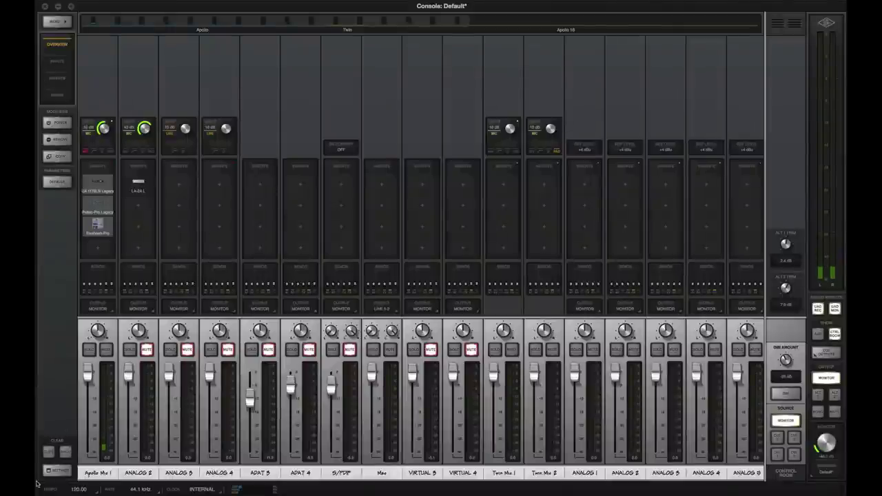
# Hide 4K Buss Compressor, 4K Channel Strip, Ampex ATR-102, AMS RMX16 and API 550A plug-ins
pyautogui.click(62, 471)
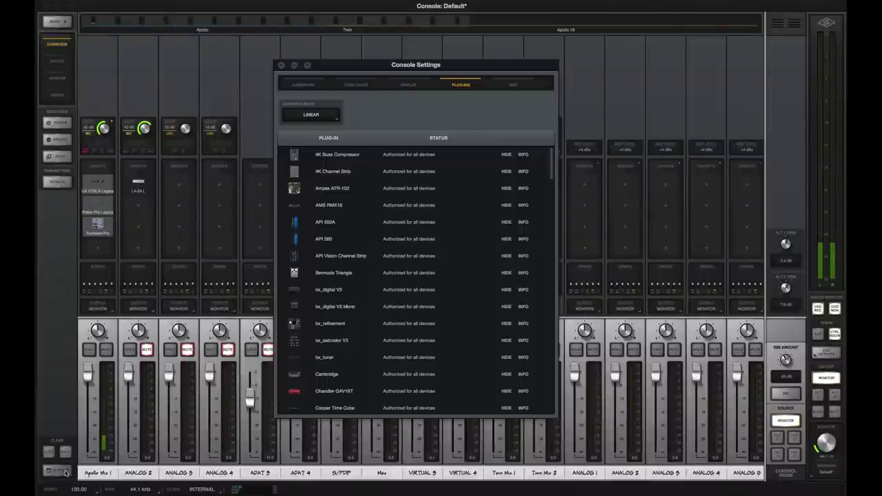
pyautogui.click(507, 154)
pyautogui.click(507, 171)
pyautogui.click(506, 188)
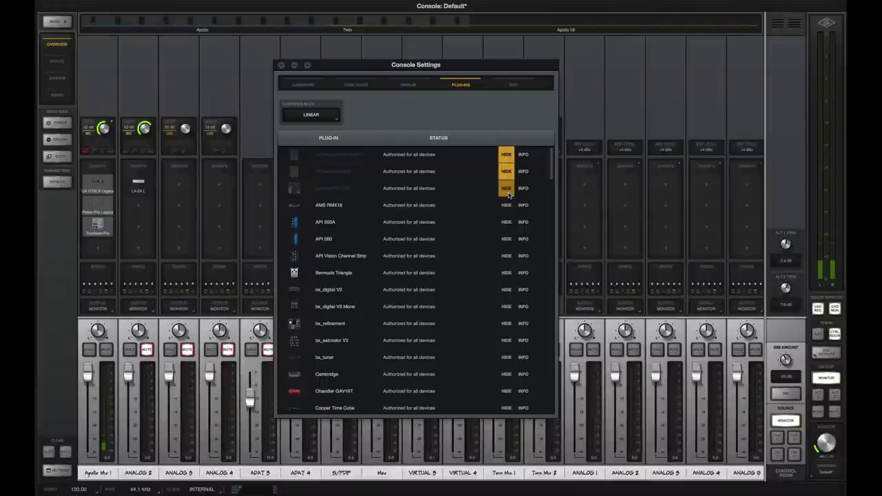
pyautogui.click(507, 204)
pyautogui.click(507, 222)
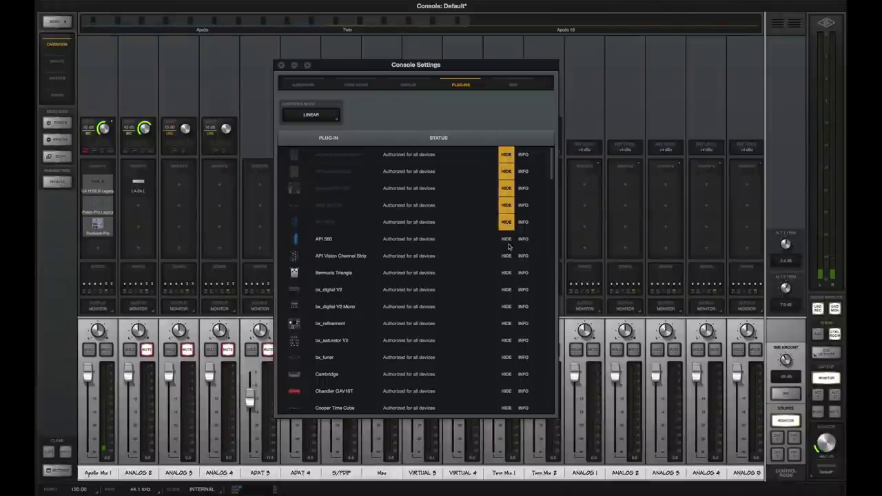
# Check the ADAT 3 insert browser, then make API 550A onward visible again
pyautogui.click(259, 184)
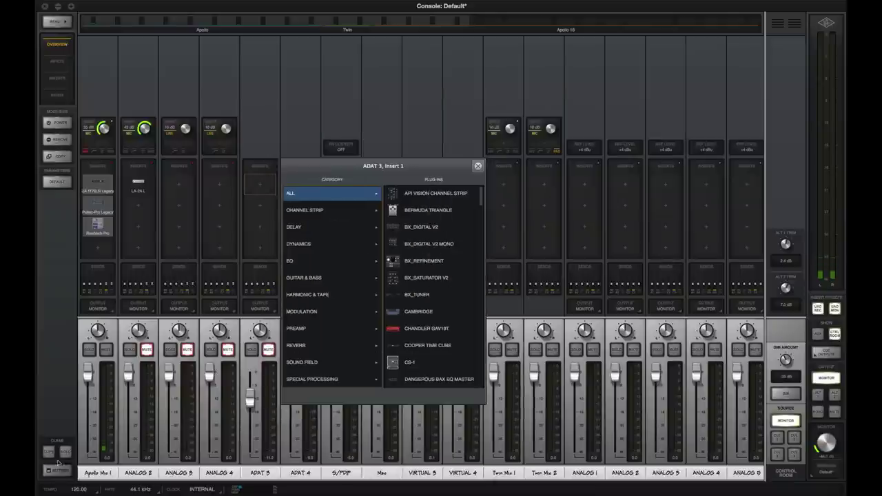
pyautogui.click(62, 471)
pyautogui.click(507, 238)
pyautogui.click(507, 222)
pyautogui.click(506, 205)
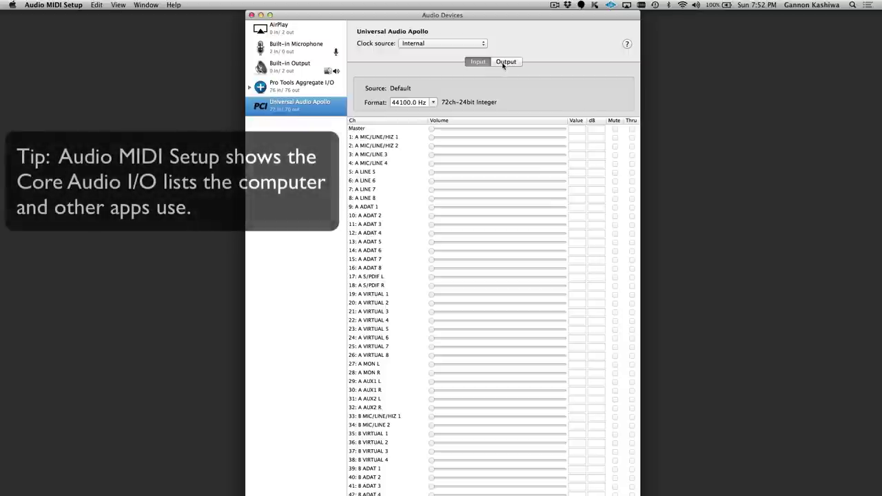
# View the Apollo's 70 Core Audio outputs, then return to its 72 inputs
pyautogui.click(504, 63)
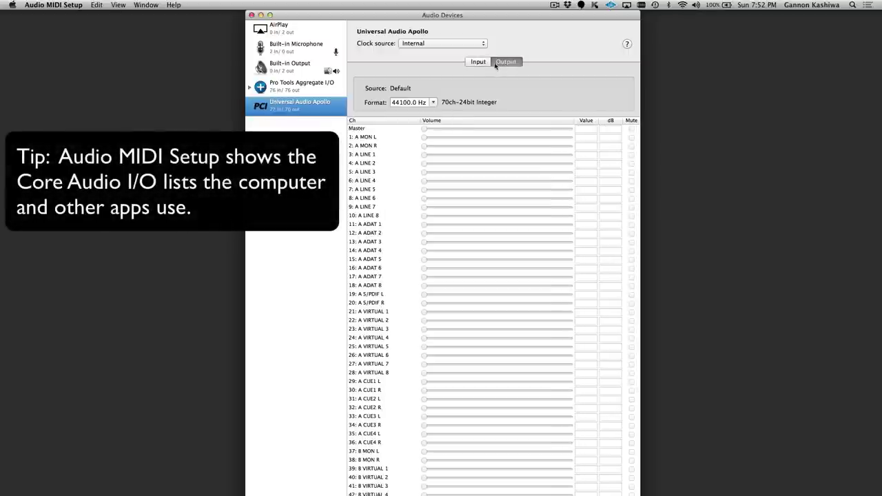
pyautogui.click(479, 62)
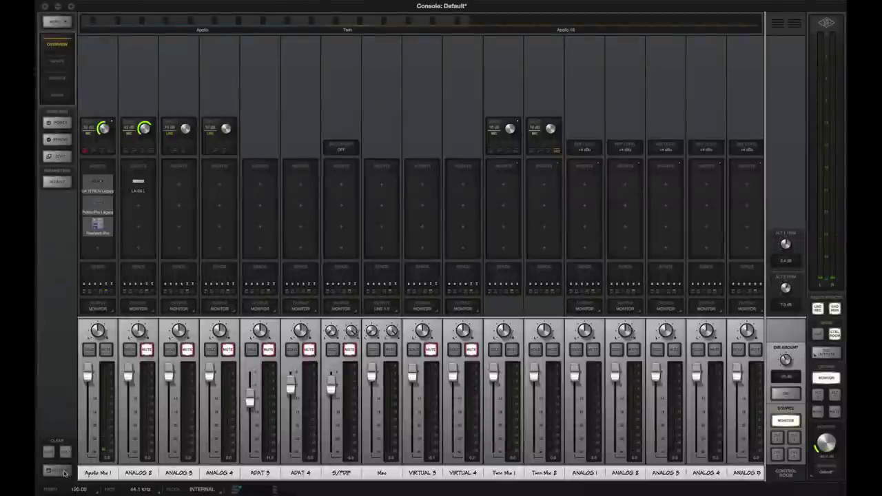
# Switch the Console's Core Audio mode to Default
pyautogui.click(64, 471)
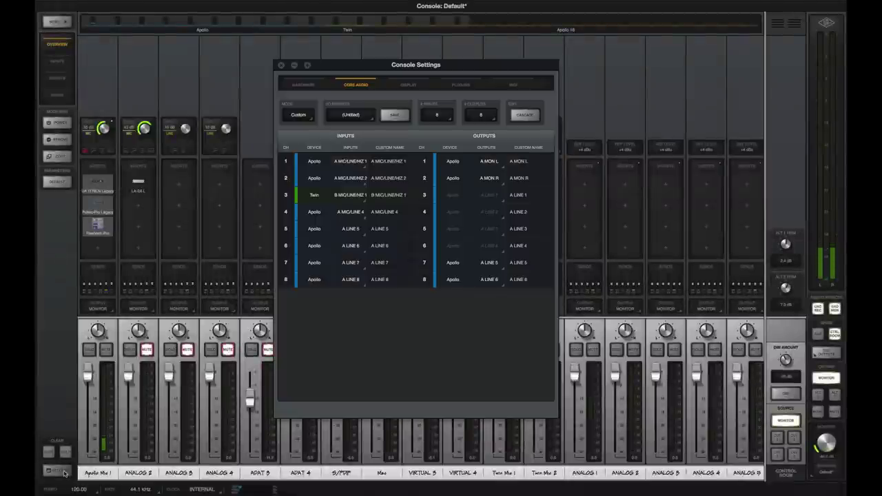
pyautogui.click(297, 115)
pyautogui.click(300, 133)
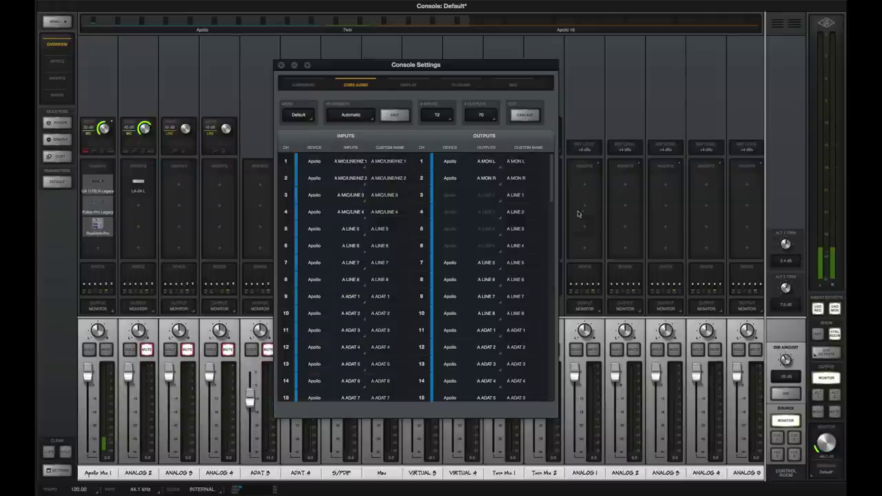
pyautogui.scroll(-5, 551, 207)
pyautogui.scroll(-2, 552, 207)
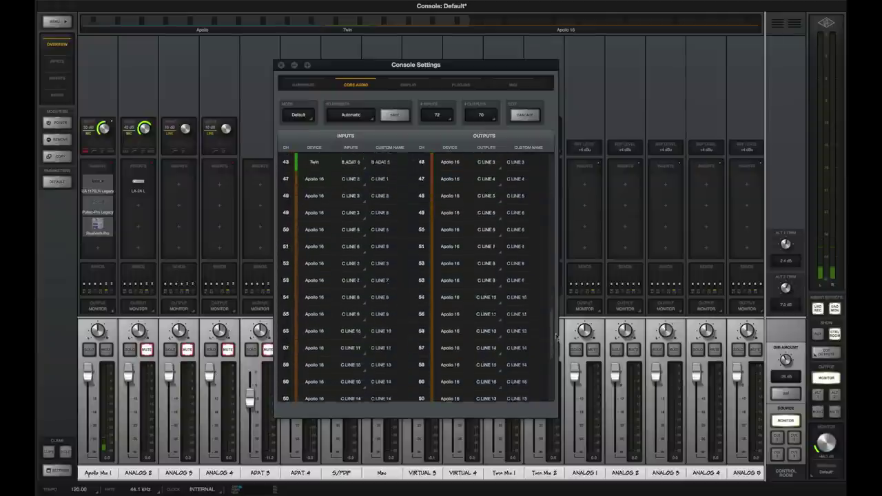
pyautogui.scroll(7, 548, 193)
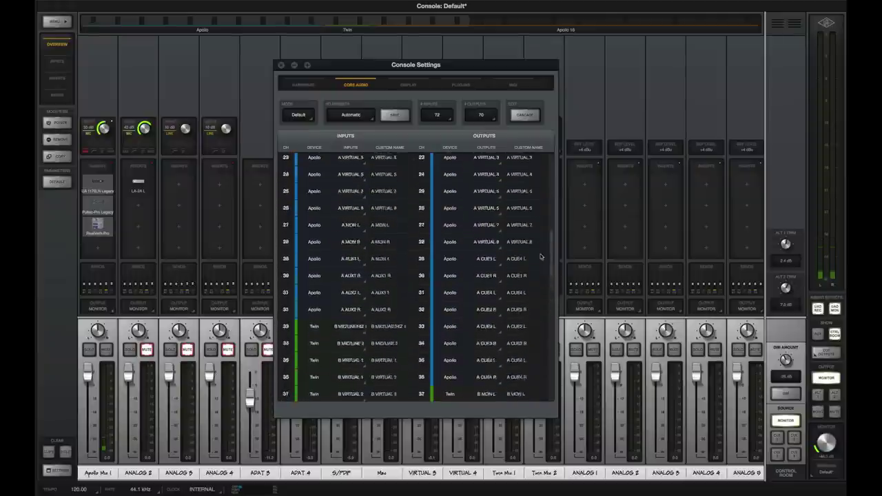
# Set Core Audio inputs and outputs to 32 (PT Mode)
pyautogui.click(442, 115)
pyautogui.click(449, 166)
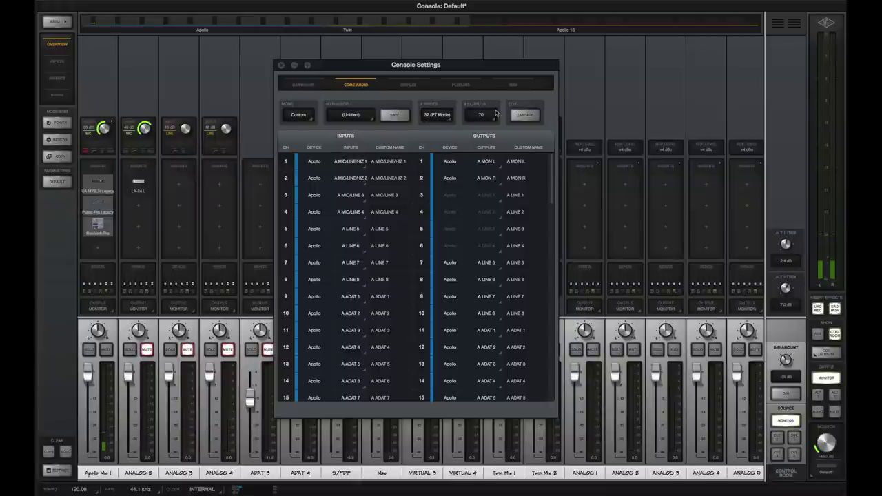
pyautogui.click(496, 115)
pyautogui.click(493, 167)
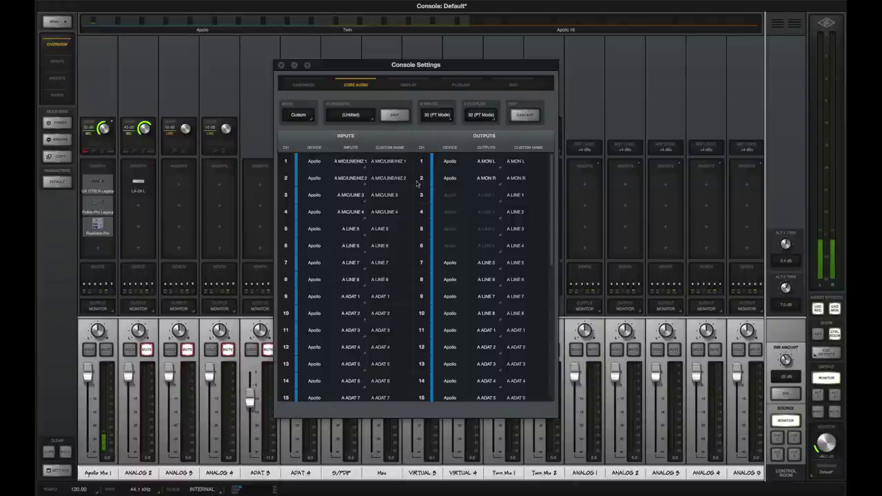
# Route input 3 to Twin B MIC/LINE/HIZ 1 and cascade Twin sources through input 8
pyautogui.click(284, 195)
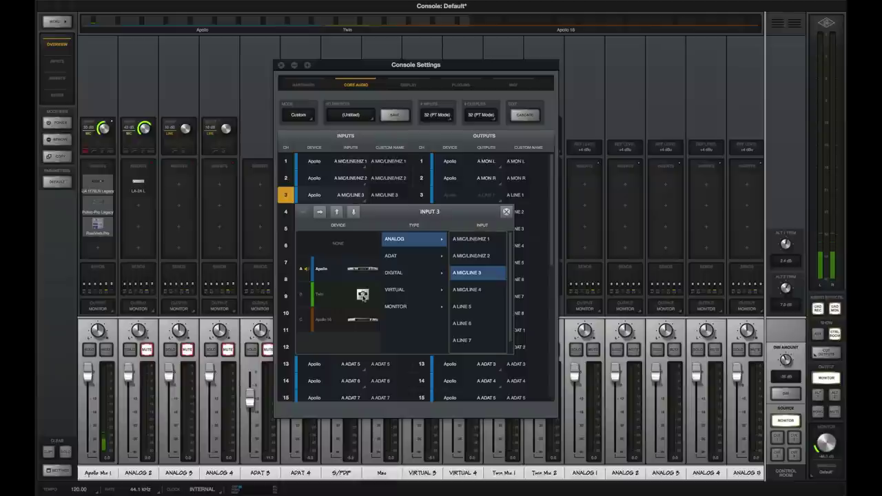
pyautogui.click(376, 296)
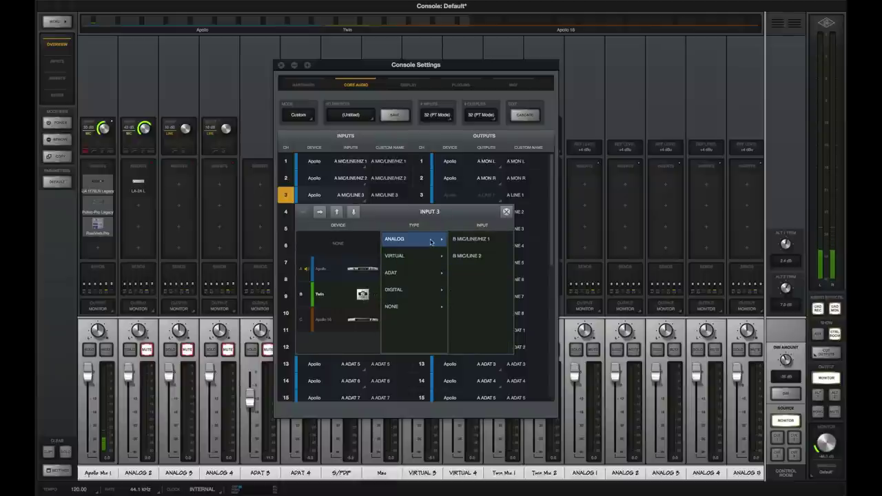
pyautogui.click(467, 237)
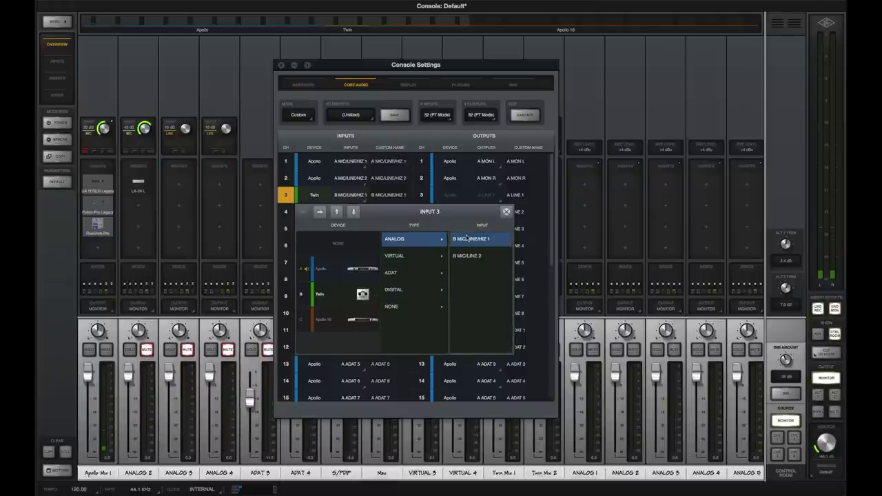
pyautogui.click(288, 207)
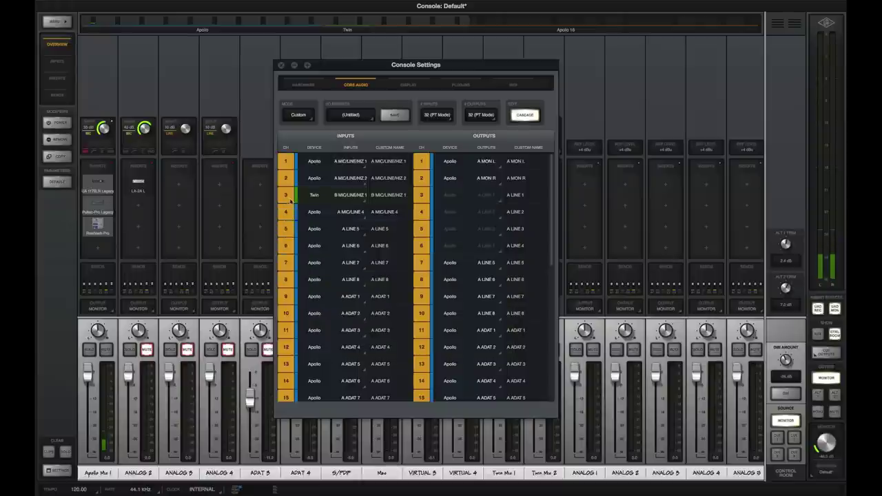
pyautogui.moveTo(289, 200); pyautogui.dragTo(292, 365)
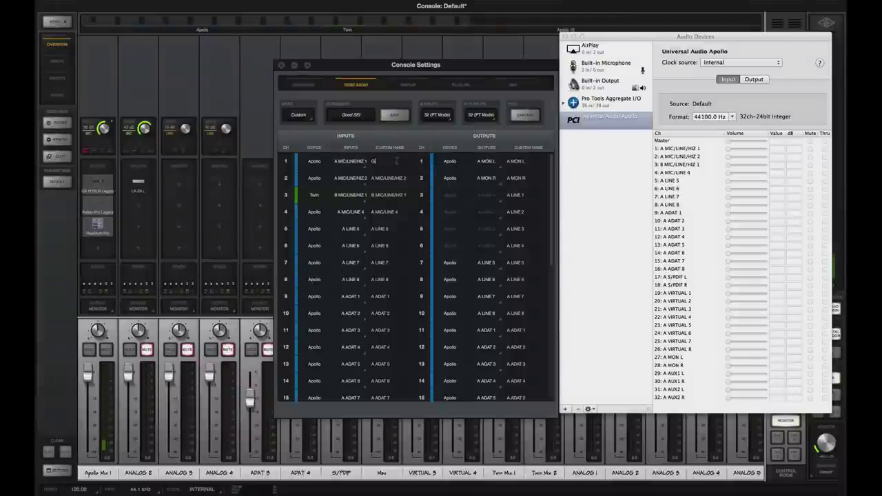
# Give inputs 1–3 the custom names Gtr, Bass and Key
pyautogui.write('tr')
pyautogui.press('Return')
pyautogui.click(389, 178)
pyautogui.write('Bass')
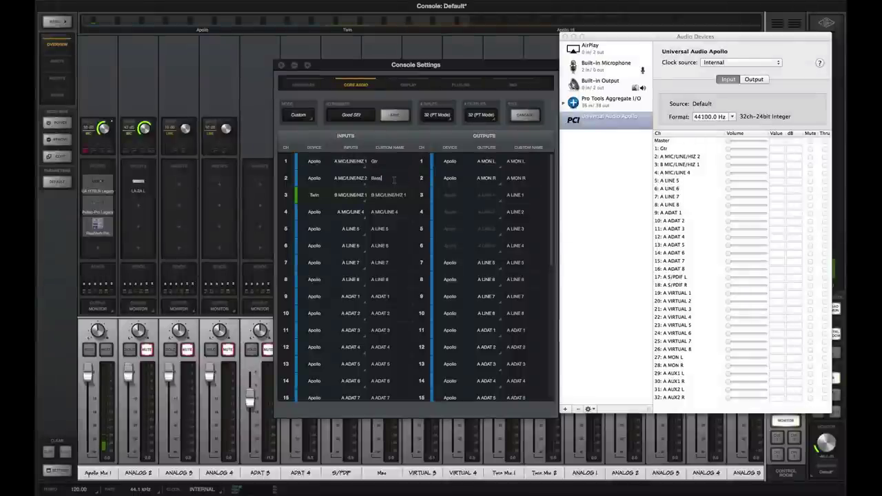
pyautogui.press('Return')
pyautogui.click(389, 195)
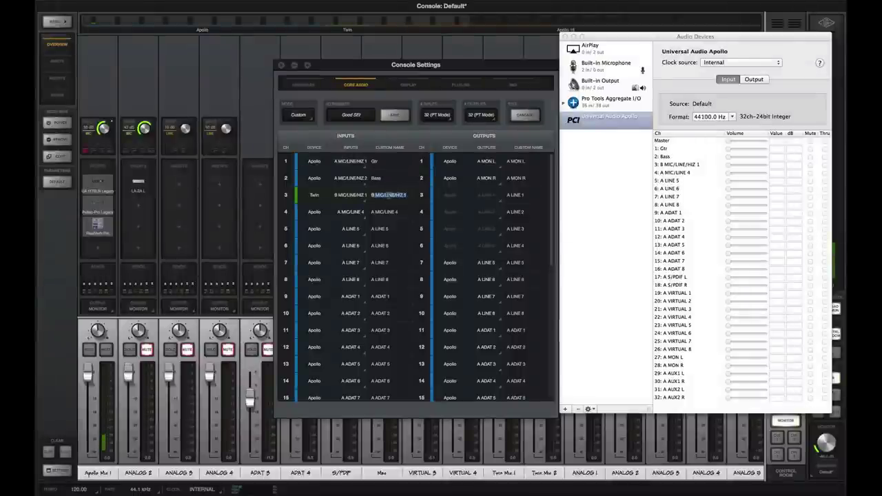
pyautogui.write('Key')
pyautogui.press('Return')
pyautogui.write('Trackin')
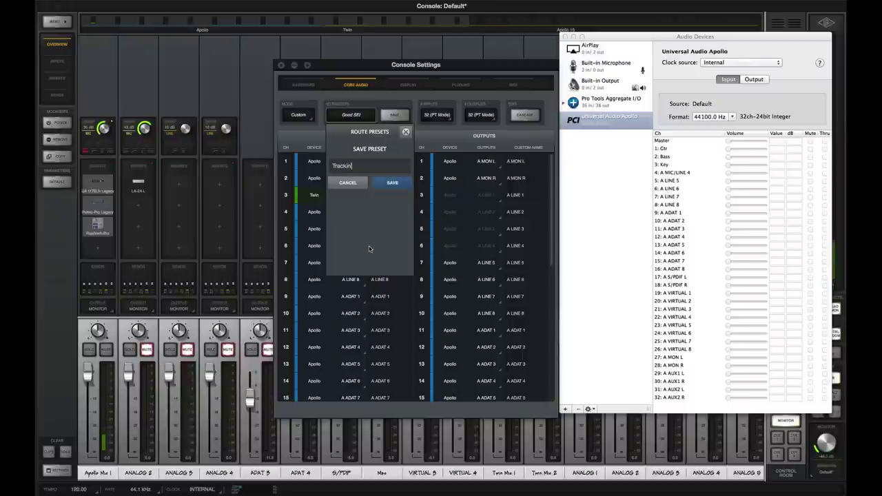
# Save the current routing as the preset 'Tracking'
pyautogui.write('g')
pyautogui.press('Return')
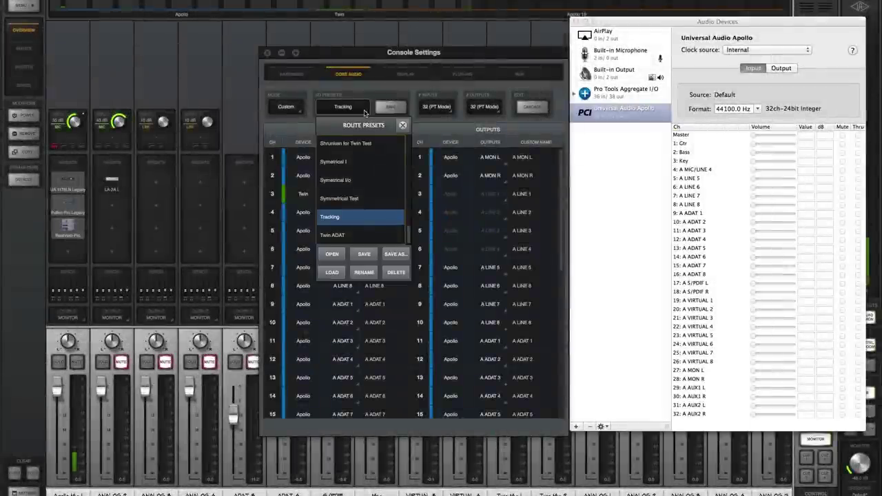
pyautogui.moveTo(411, 240); pyautogui.dragTo(404, 166)
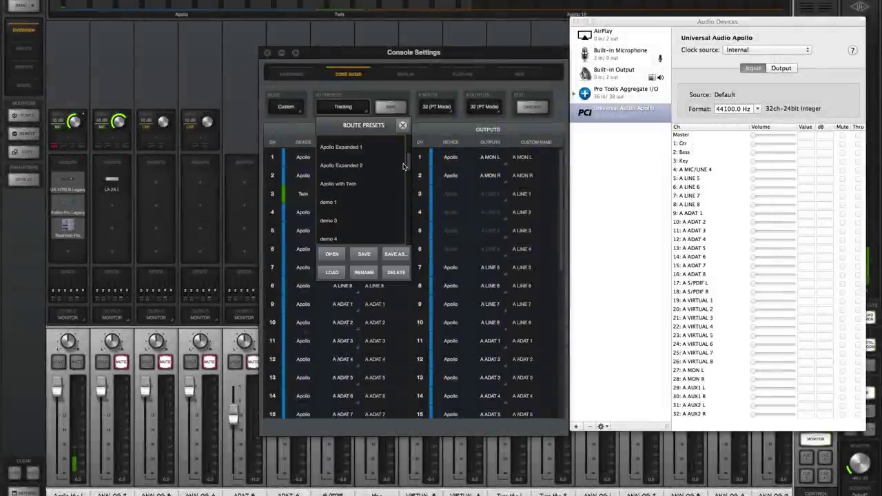
# Load the Apollo Expanded 1 route preset, then Apollo Expanded 2
pyautogui.click(372, 153)
pyautogui.click(332, 272)
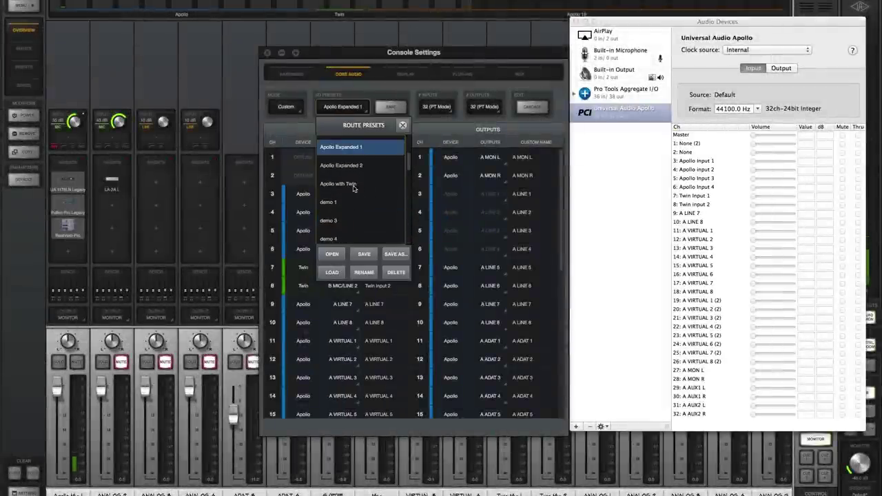
pyautogui.click(361, 165)
pyautogui.click(333, 272)
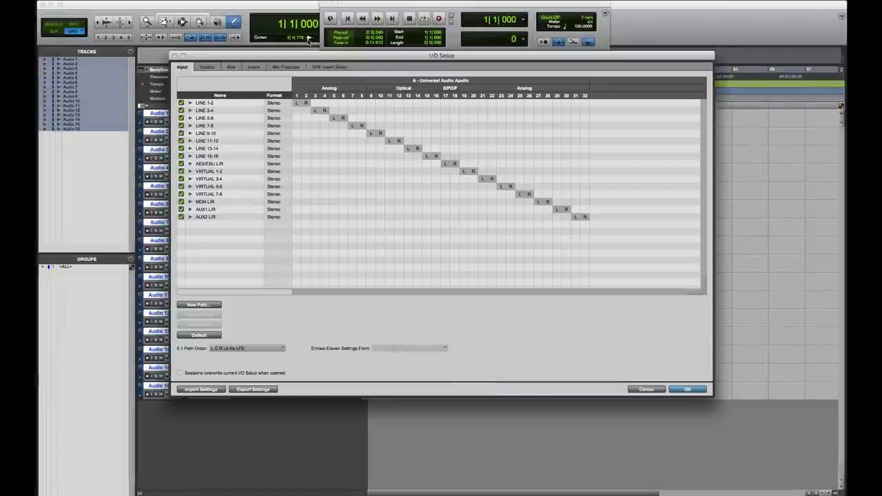
# Replace all Pro Tools input paths with defaults rebuilt from the Apollo, then accept
pyautogui.press('super+a')
pyautogui.press('Delete')
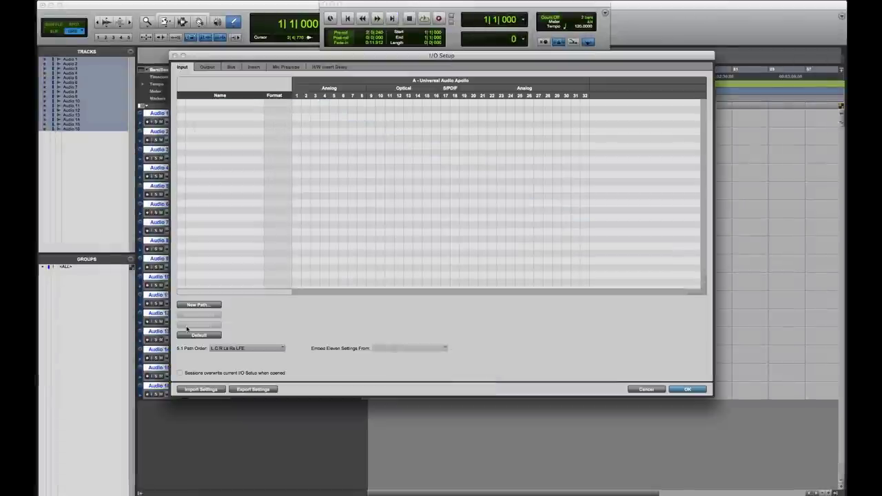
pyautogui.click(190, 336)
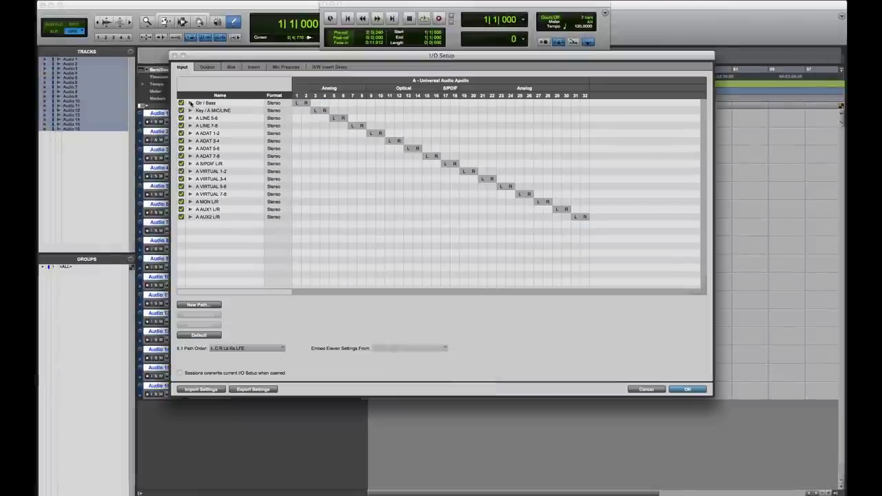
pyautogui.click(191, 102)
pyautogui.click(191, 126)
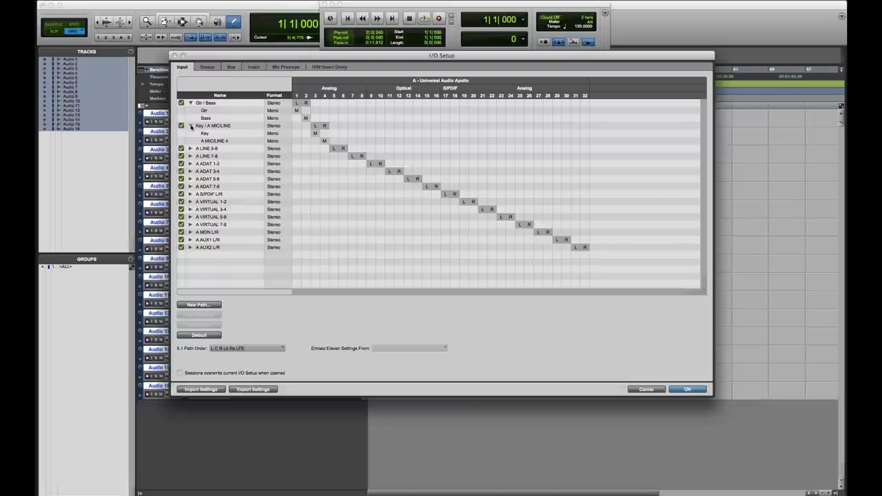
pyautogui.click(688, 390)
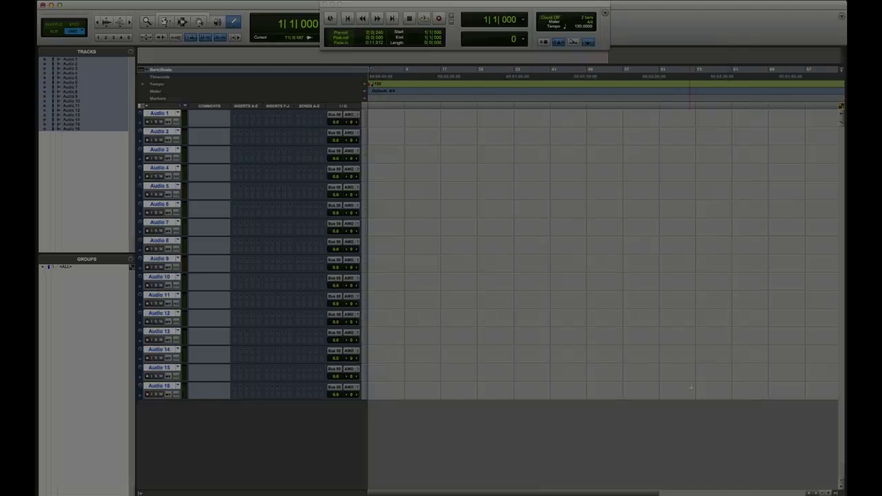